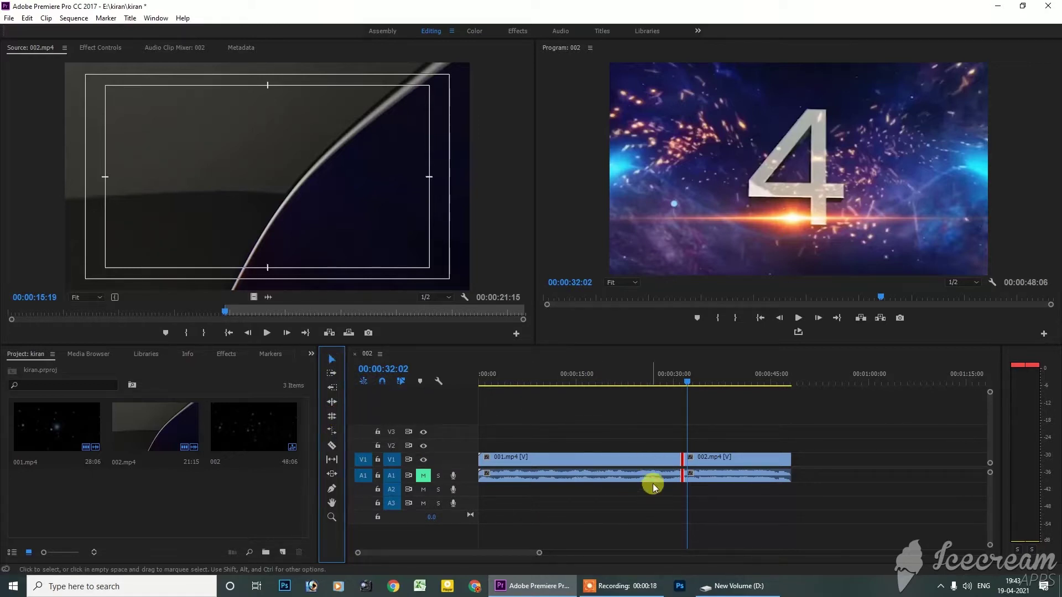
Shorten the end of 001.mp4 to about 00:00:20 with the Selection tool and extend it back to meet 002.mp4
drag(592, 387, 674, 387)
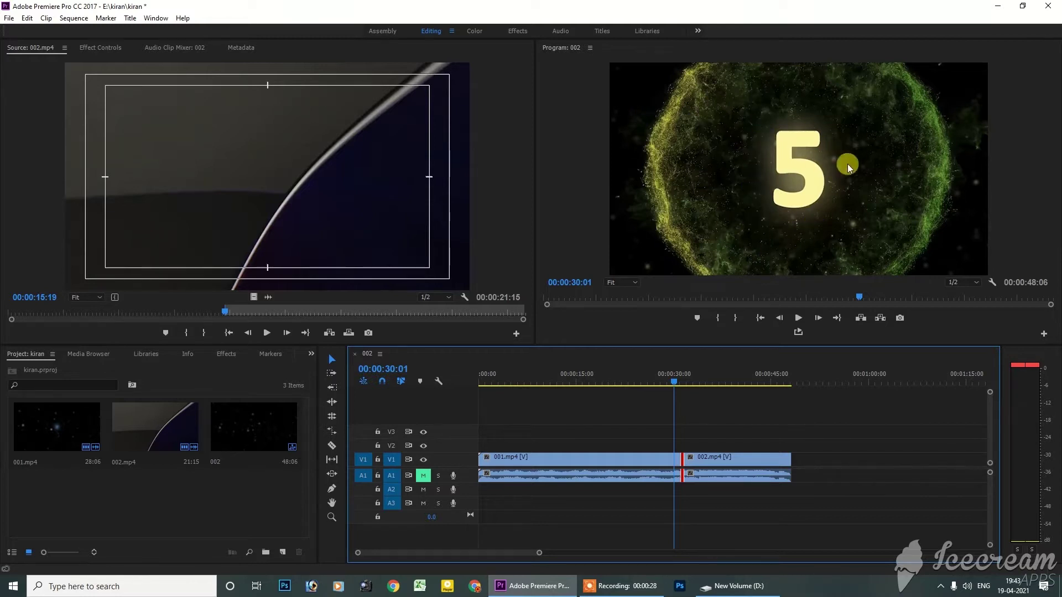
drag(680, 383, 686, 386)
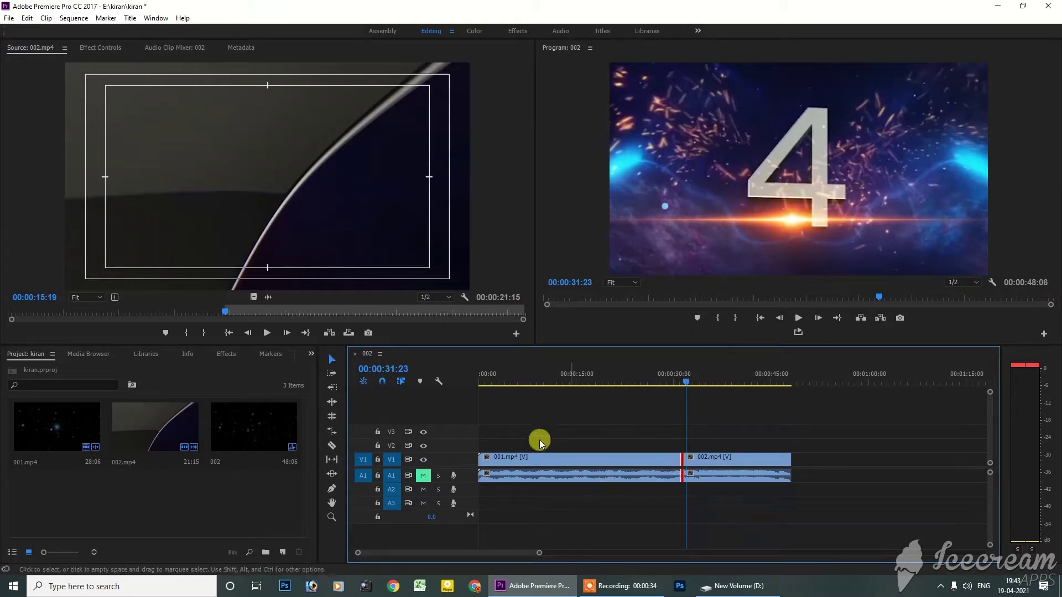
click(331, 365)
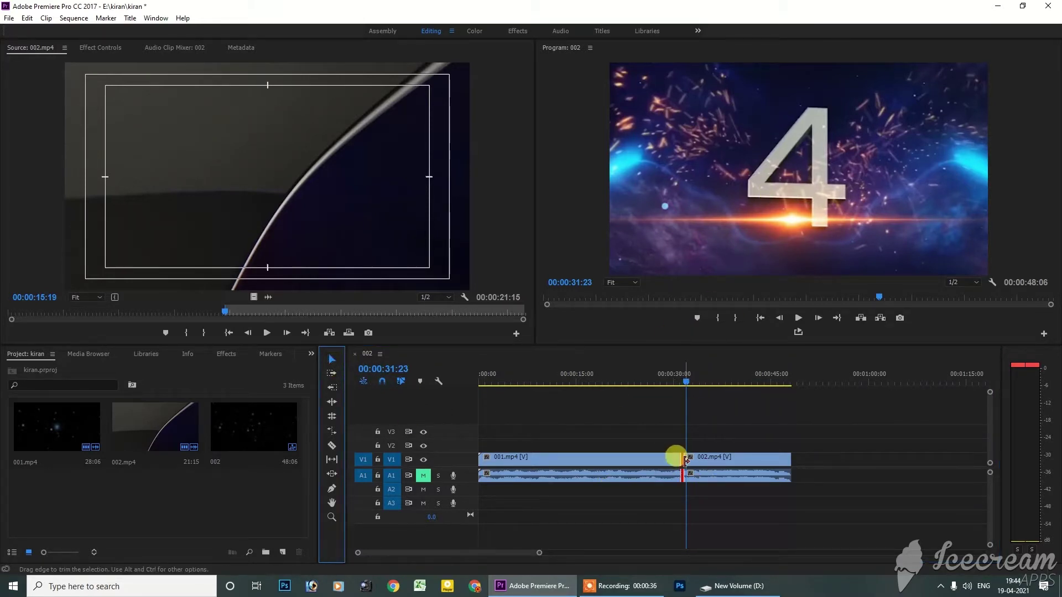
drag(676, 460, 607, 459)
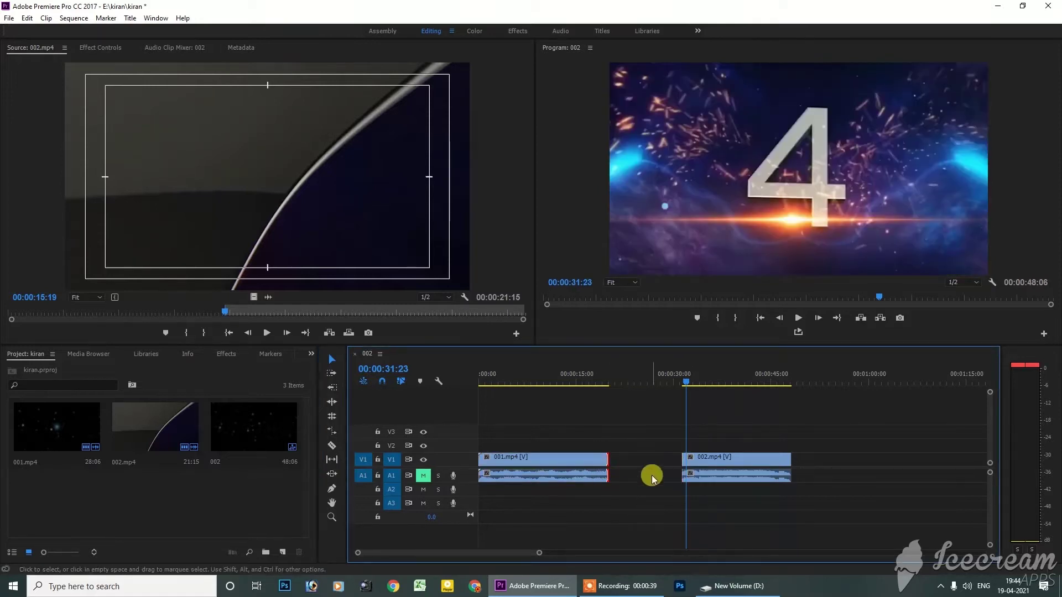
click(635, 379)
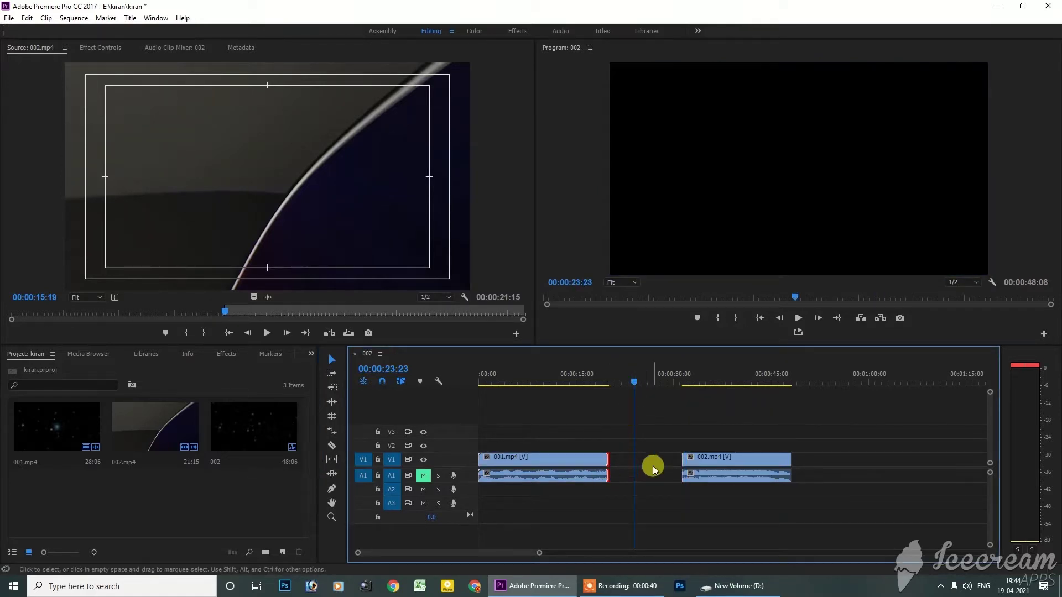
drag(608, 459, 678, 464)
drag(572, 395, 648, 396)
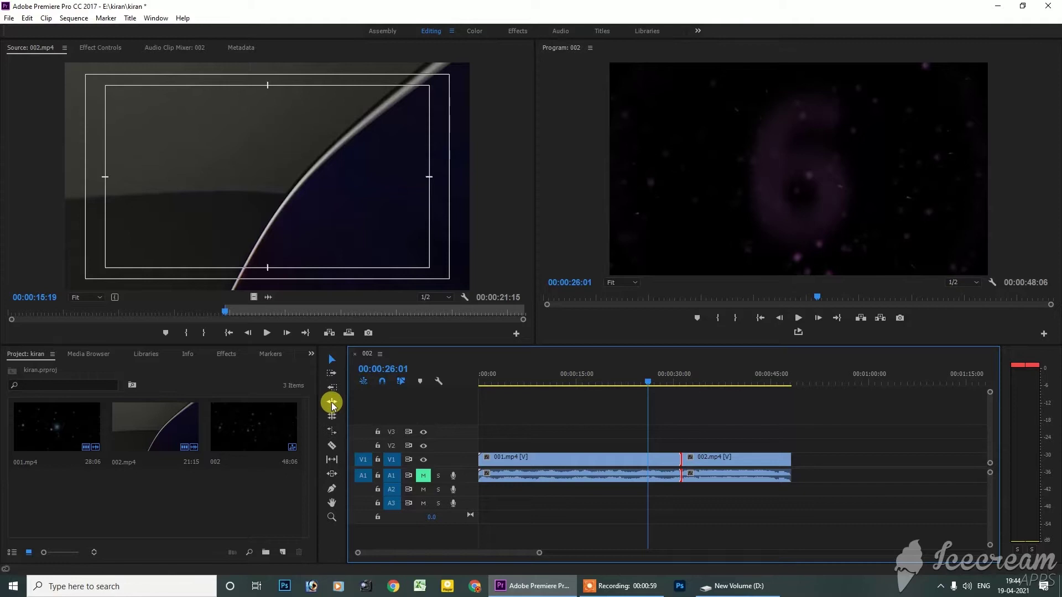
Ripple-trim about 6 seconds off the end of 001.mp4, review the footage around the cut, and undo the trim
click(331, 403)
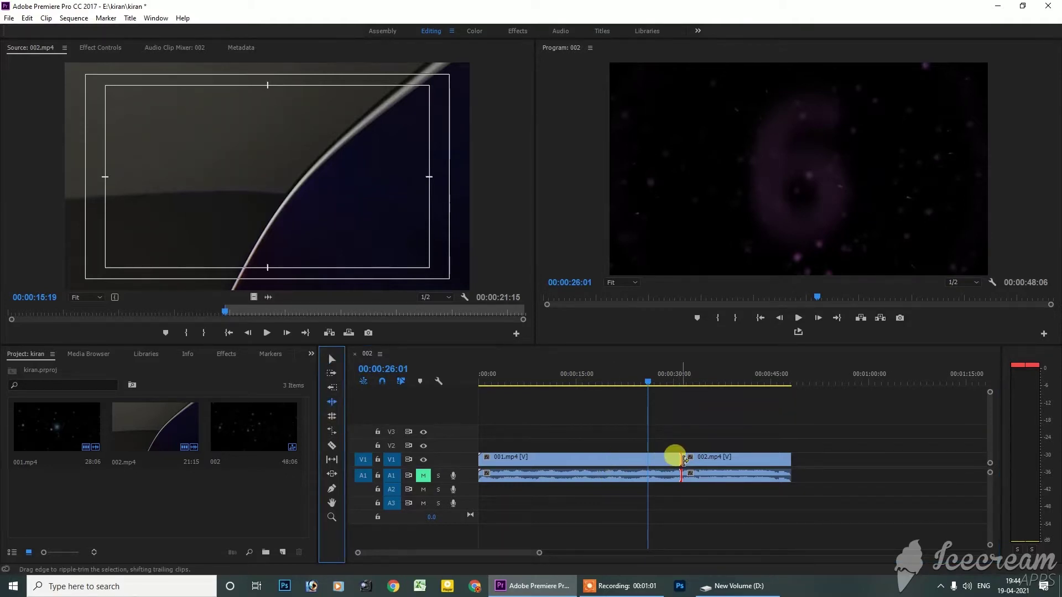
drag(772, 382, 793, 379)
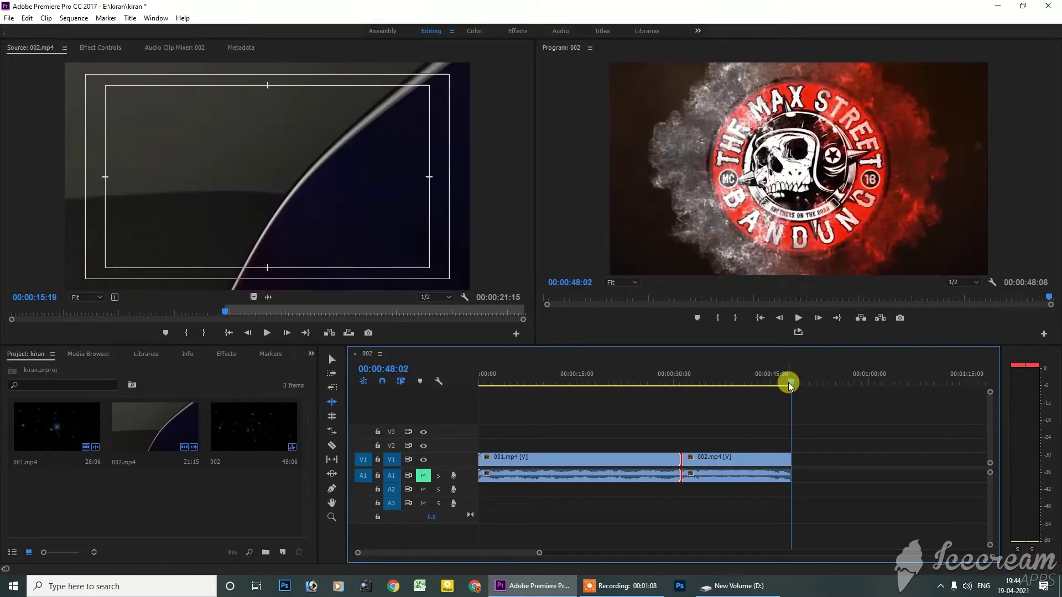
click(671, 382)
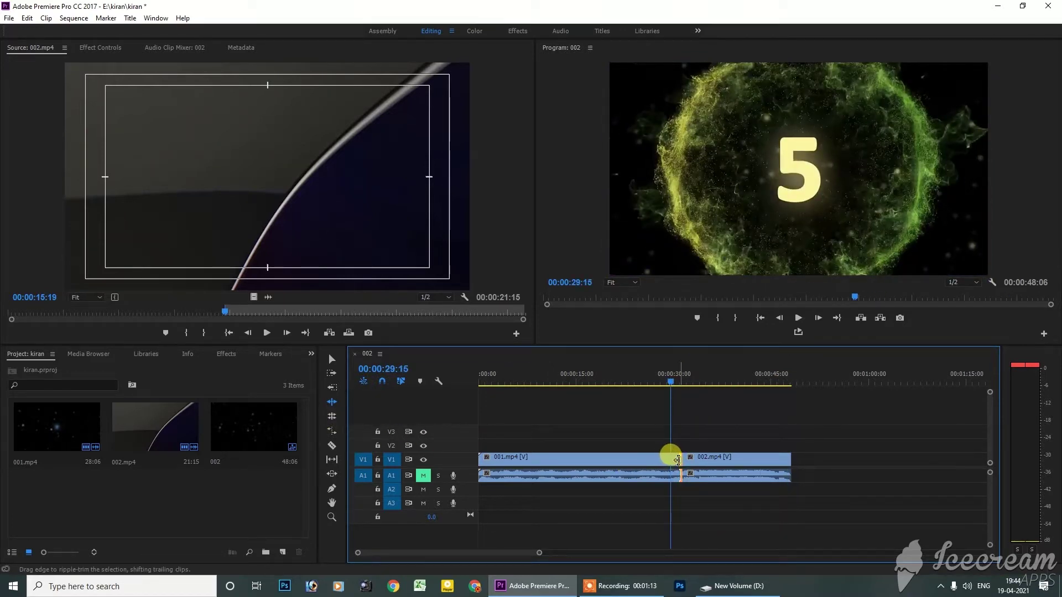
drag(677, 460, 637, 466)
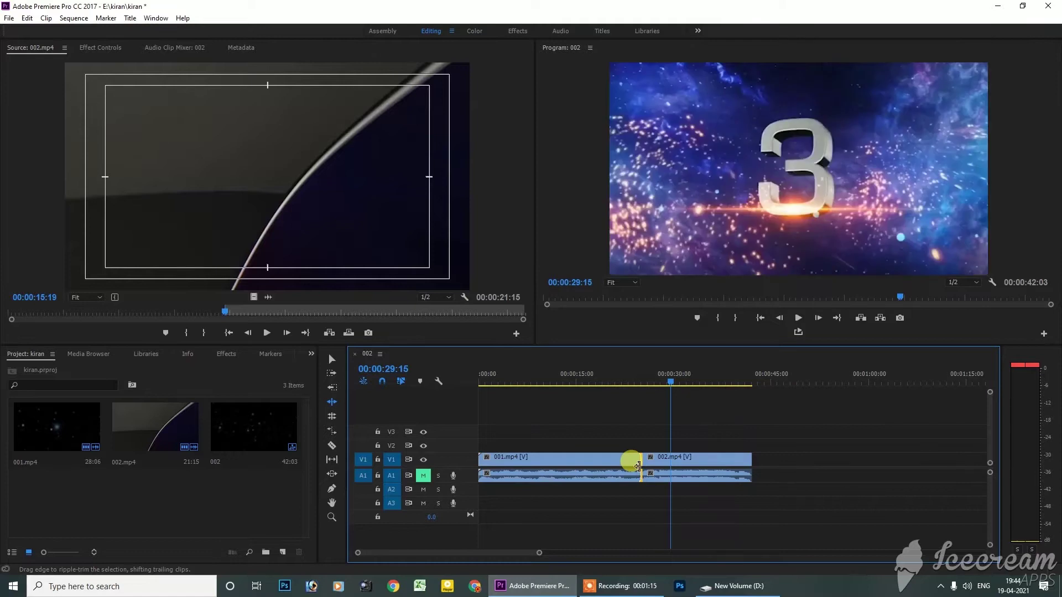
drag(715, 380, 590, 415)
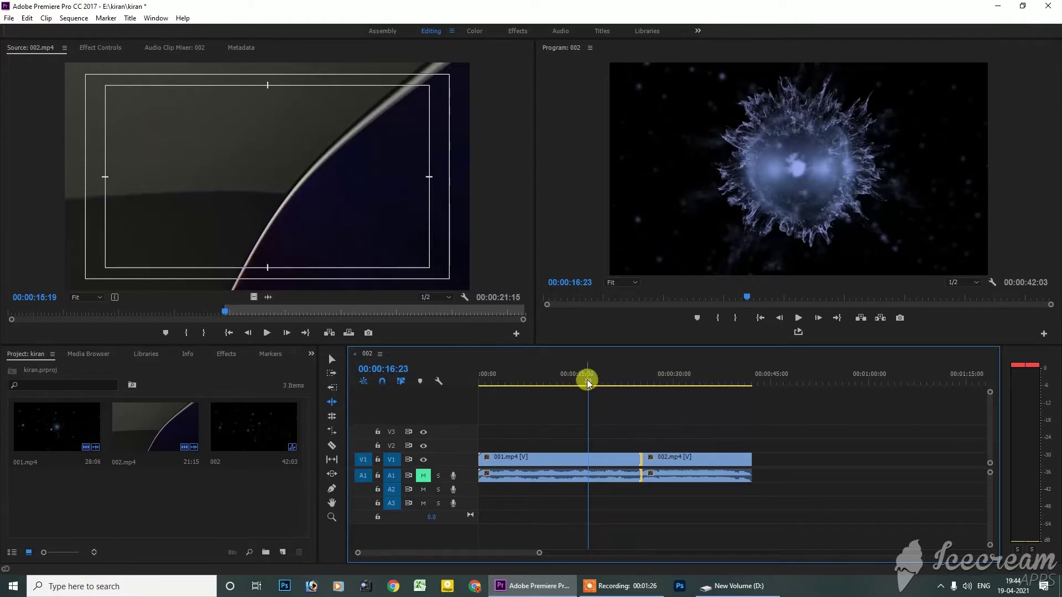
drag(587, 388, 649, 390)
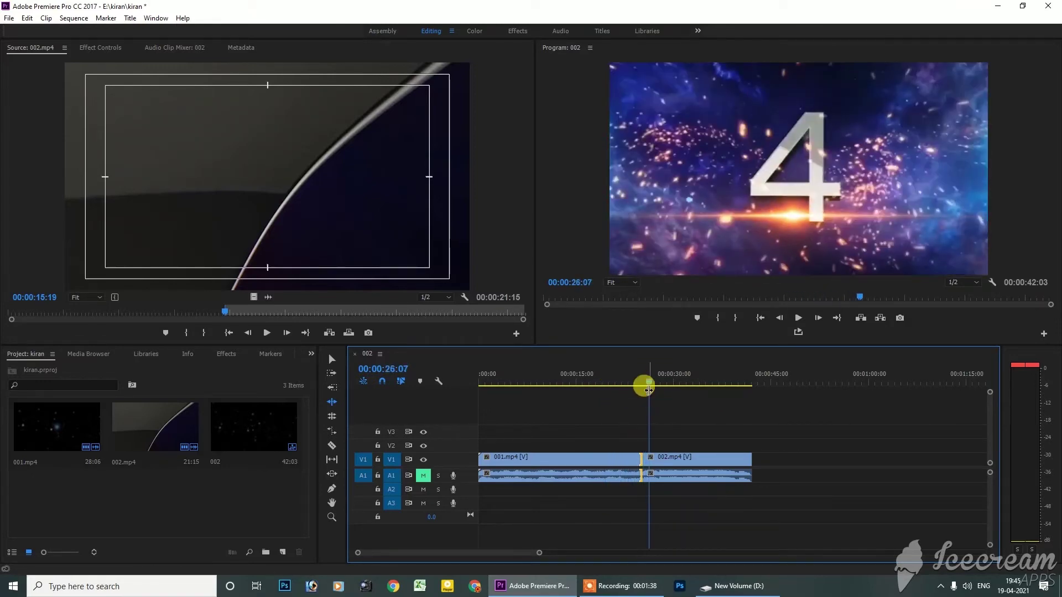
key(ctrl+z)
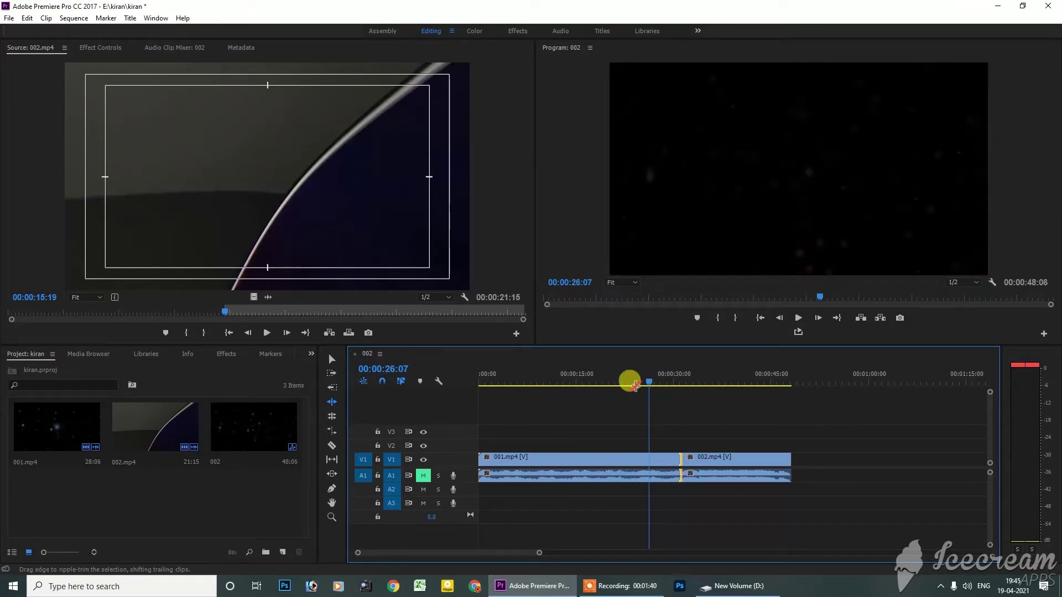
Roll the cut between 001.mp4 and 002.mp4 earlier to about 00:00:16 with the Rolling Edit tool and review the footage around it
drag(730, 386, 647, 383)
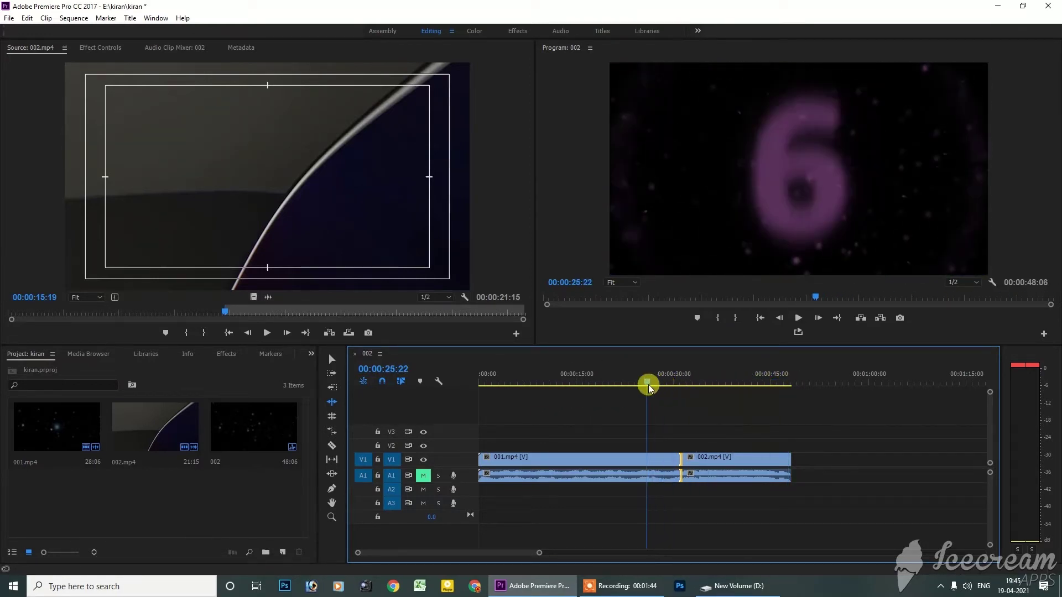
click(332, 419)
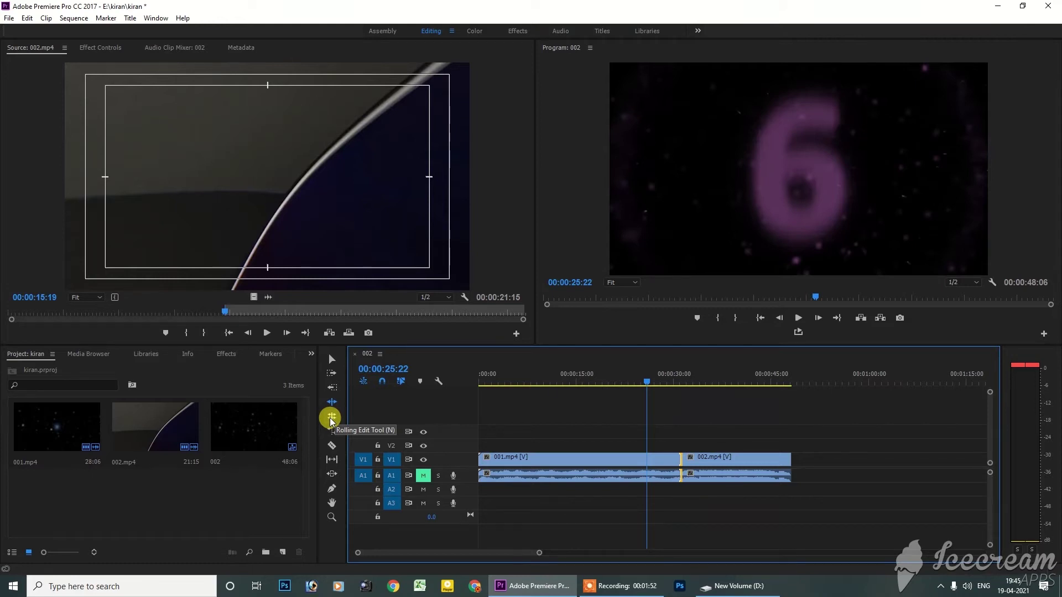
click(331, 419)
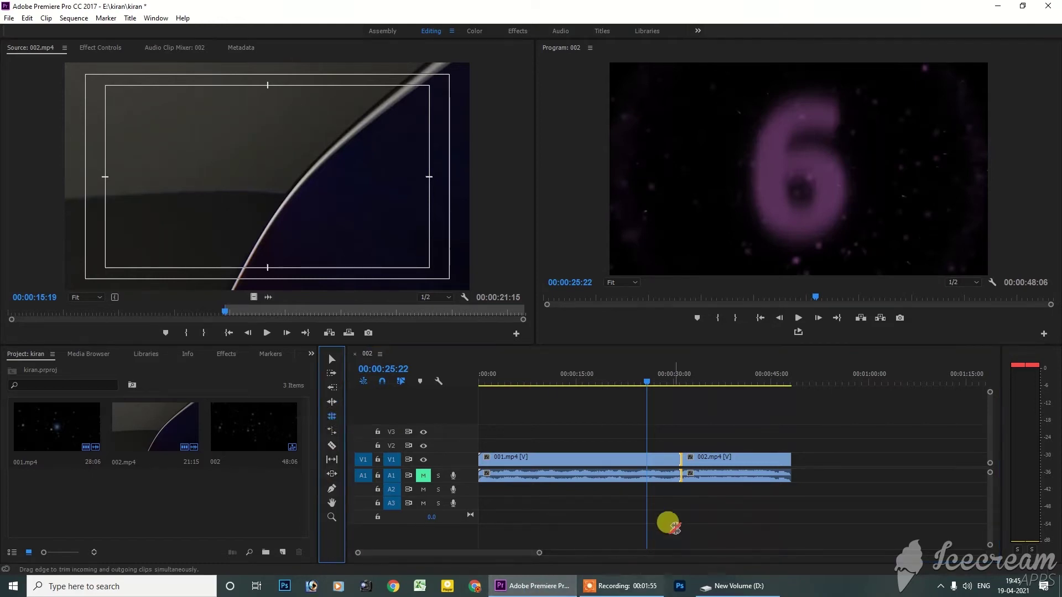
drag(680, 463, 585, 464)
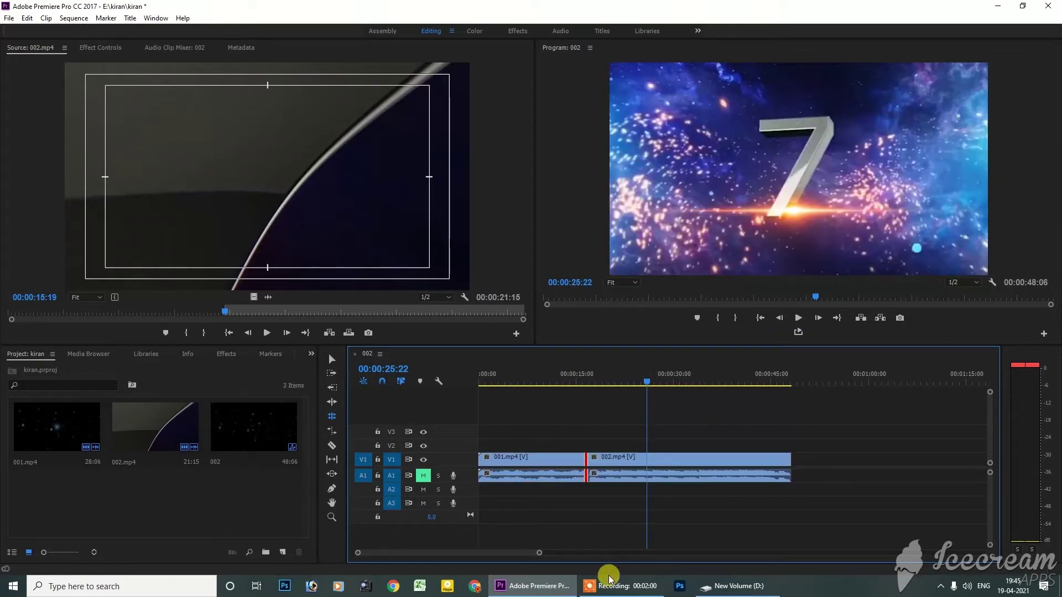
mouse_move(582, 385)
mouse_down()
mouse_move(801, 384)
mouse_move(570, 412)
mouse_move(605, 414)
mouse_move(581, 410)
mouse_move(583, 387)
mouse_up()
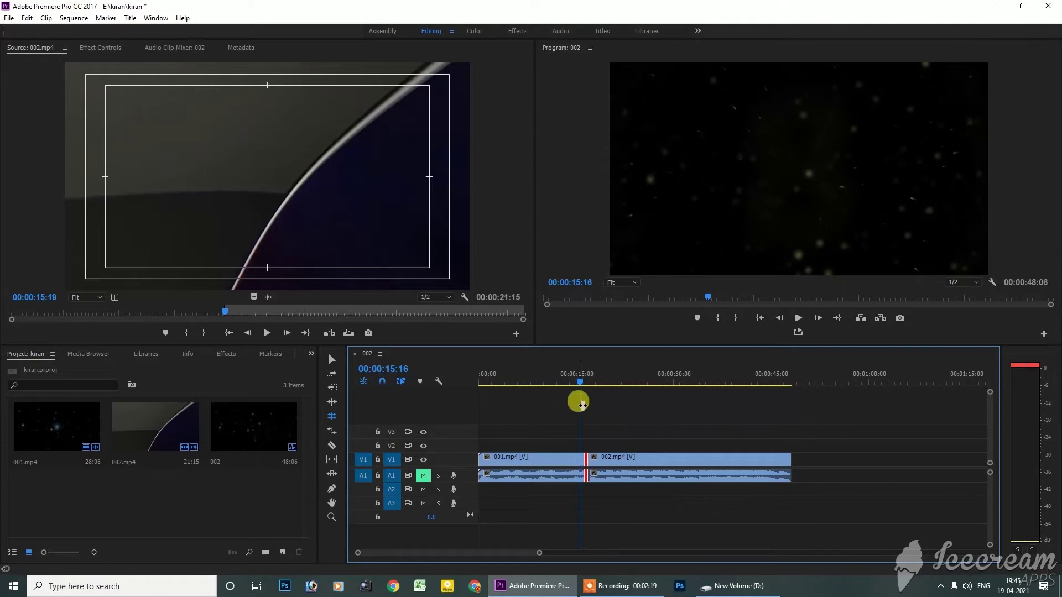
mouse_move(579, 387)
mouse_down()
mouse_move(665, 388)
mouse_move(572, 392)
mouse_move(596, 395)
mouse_up()
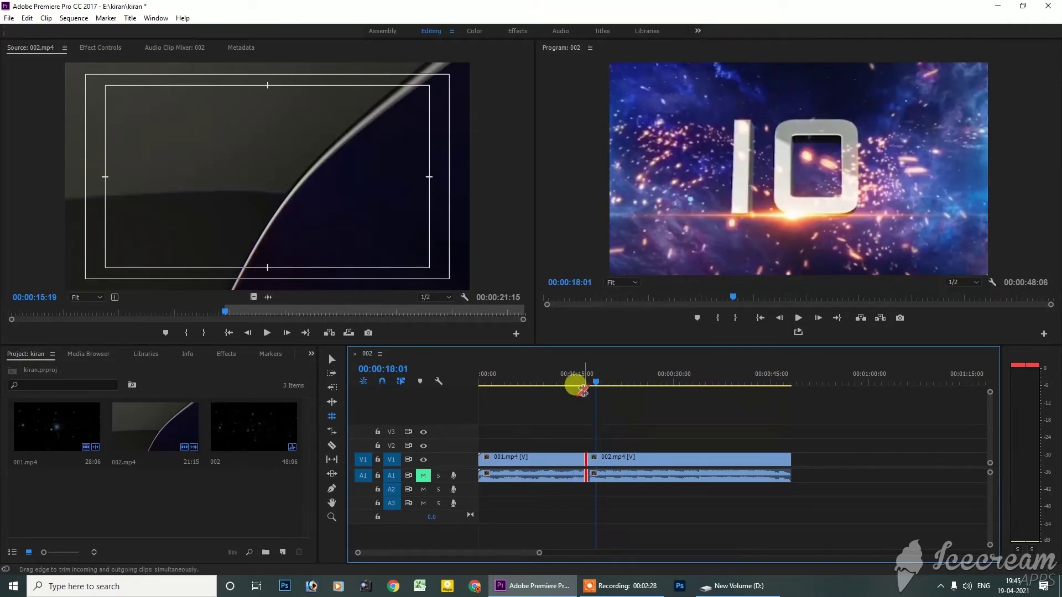
drag(580, 382, 582, 426)
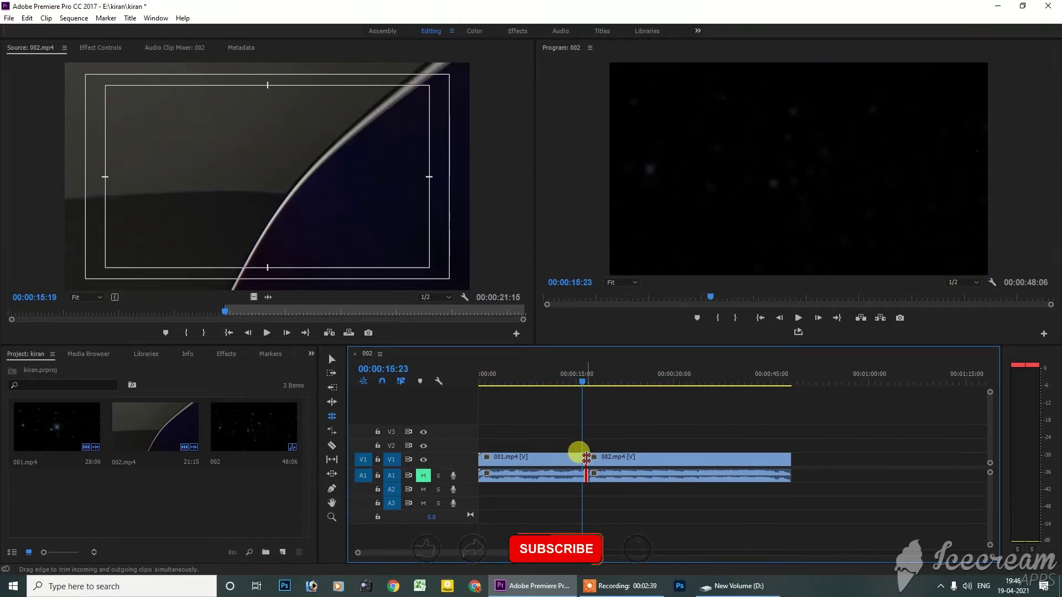
Roll the cut between 001.mp4 and 002.mp4 later to about 00:00:31 and preview the footage across it
drag(586, 458, 682, 458)
click(631, 382)
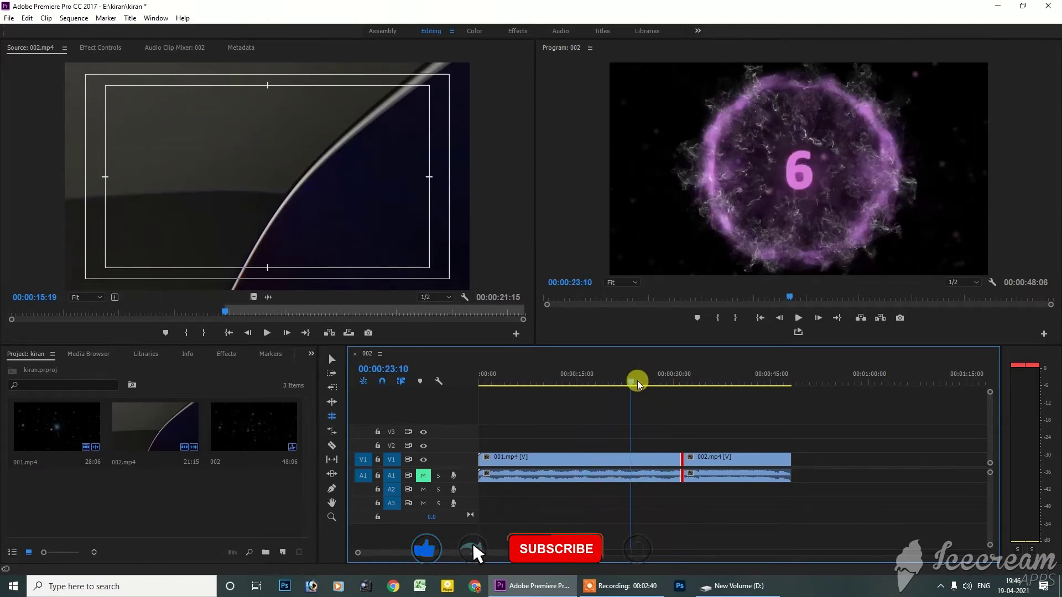
drag(638, 383, 689, 383)
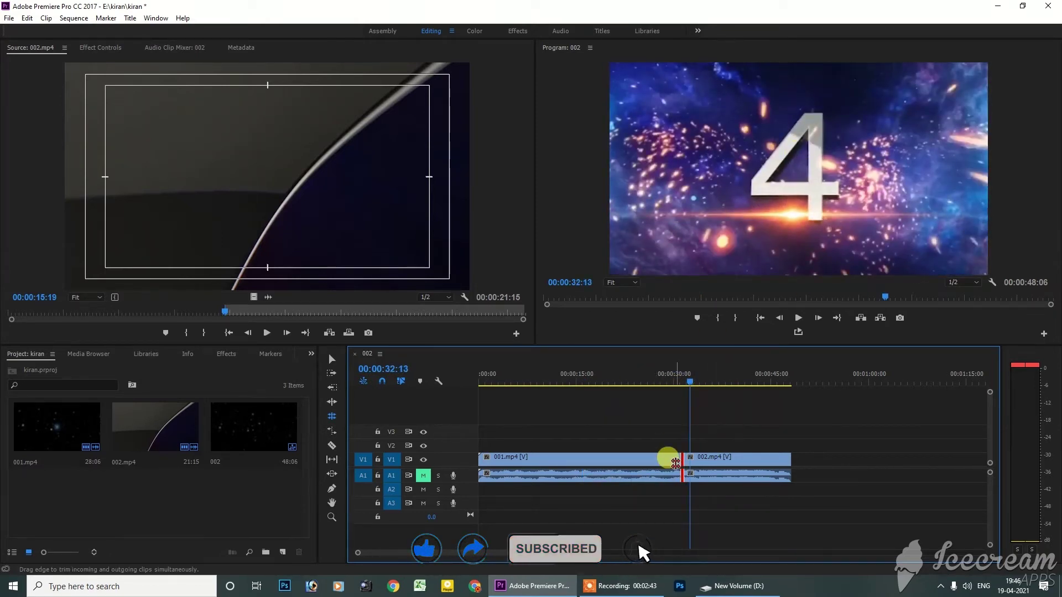
Roll the cut between the two clips earlier to about 00:00:24, review the end of 001.mp4, and restore the previous cut
drag(680, 459, 634, 459)
drag(689, 383, 615, 407)
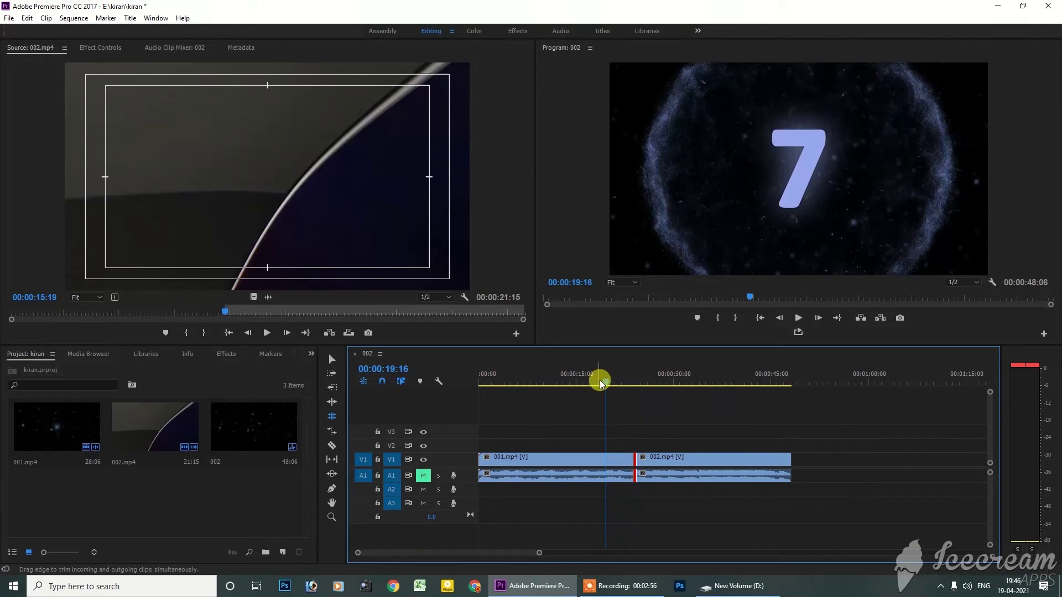
mouse_move(606, 381)
mouse_down()
mouse_move(643, 390)
mouse_move(626, 387)
mouse_up()
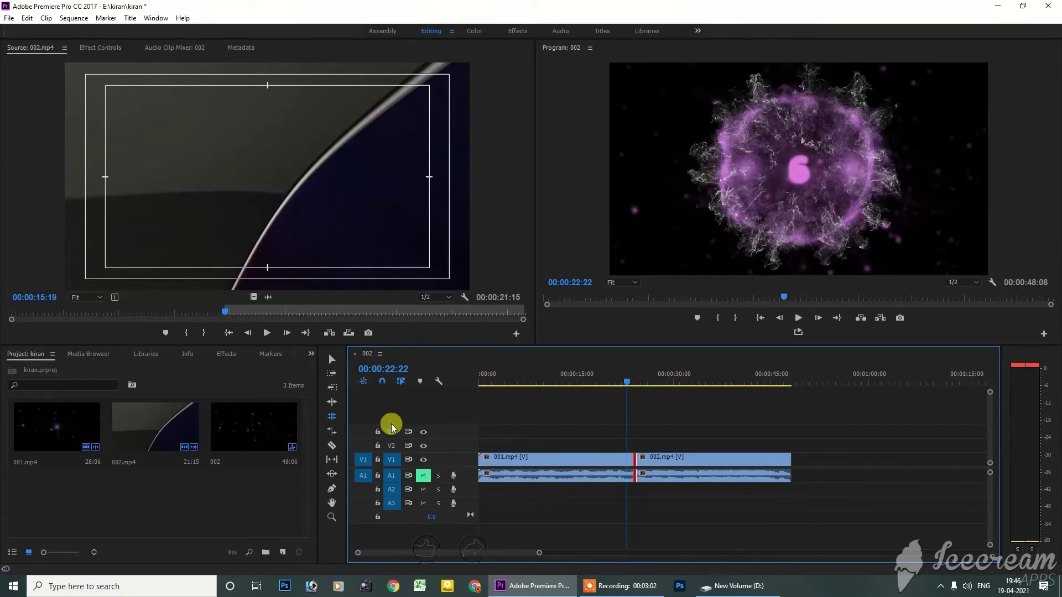
drag(729, 504, 721, 491)
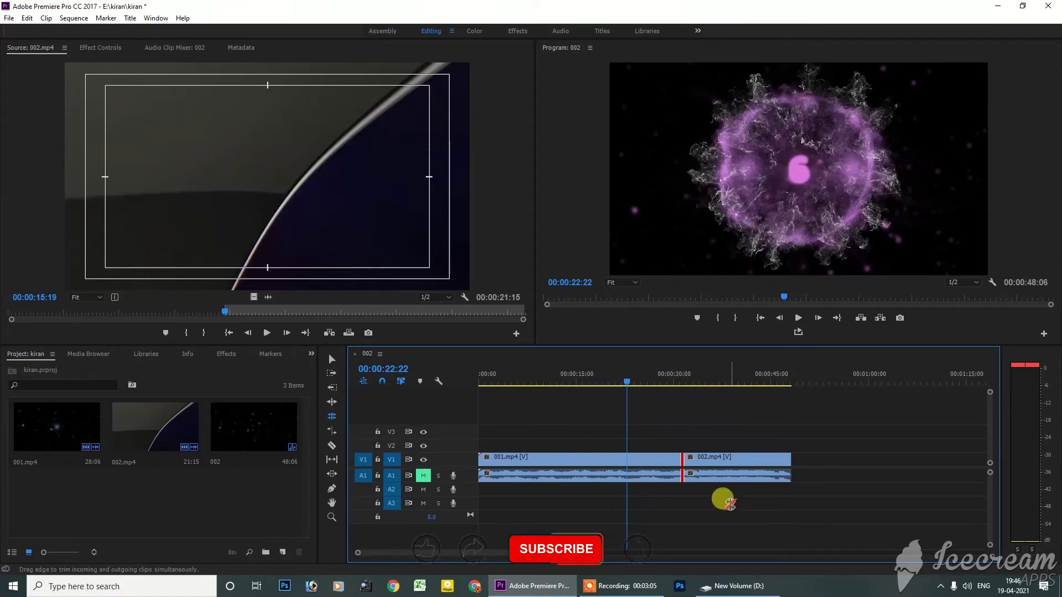
Ripple-trim about 9.5 seconds off the end of 001.mp4 and preview the start of 002.mp4
click(332, 403)
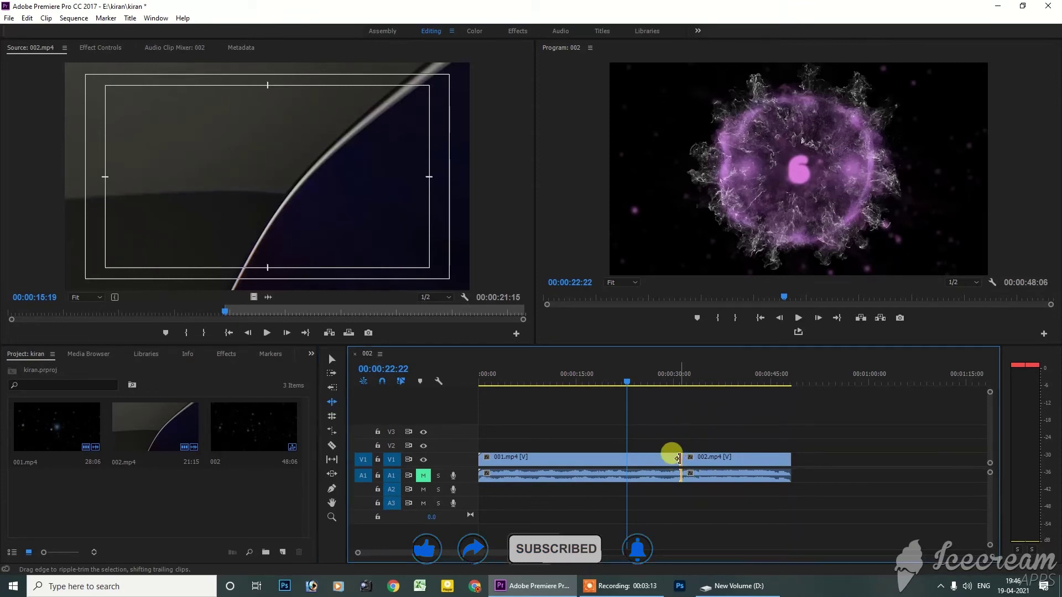
drag(678, 459, 618, 458)
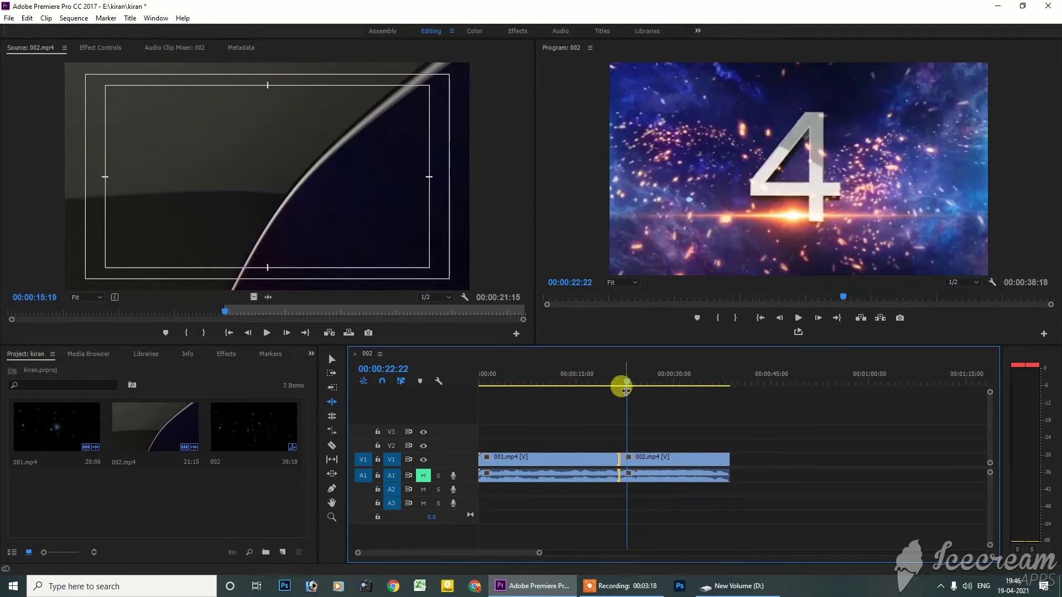
mouse_move(625, 390)
mouse_down()
mouse_move(635, 391)
mouse_move(578, 393)
mouse_move(631, 390)
mouse_up()
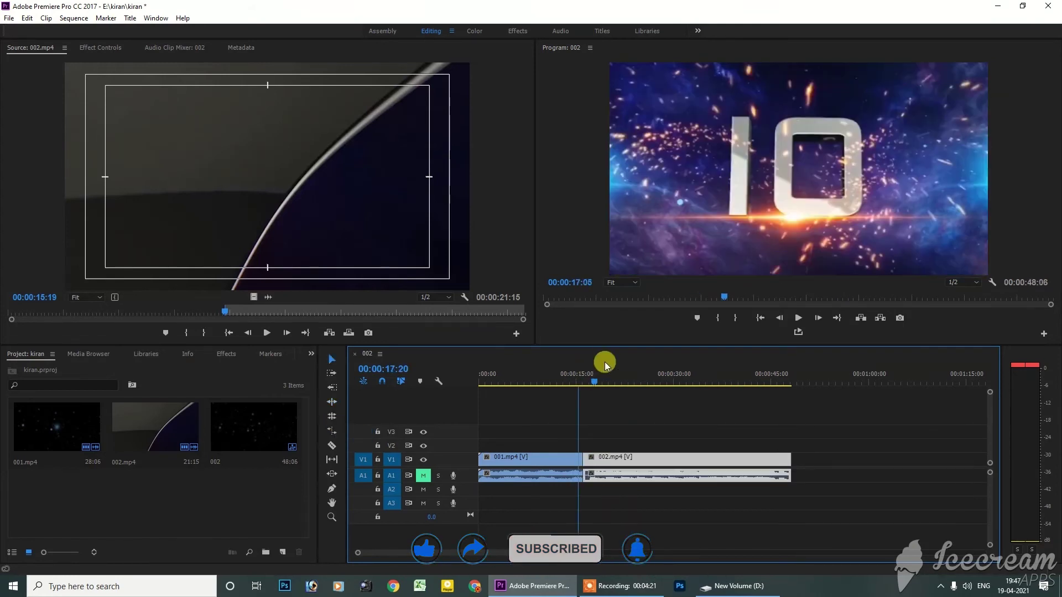
drag(605, 361, 608, 363)
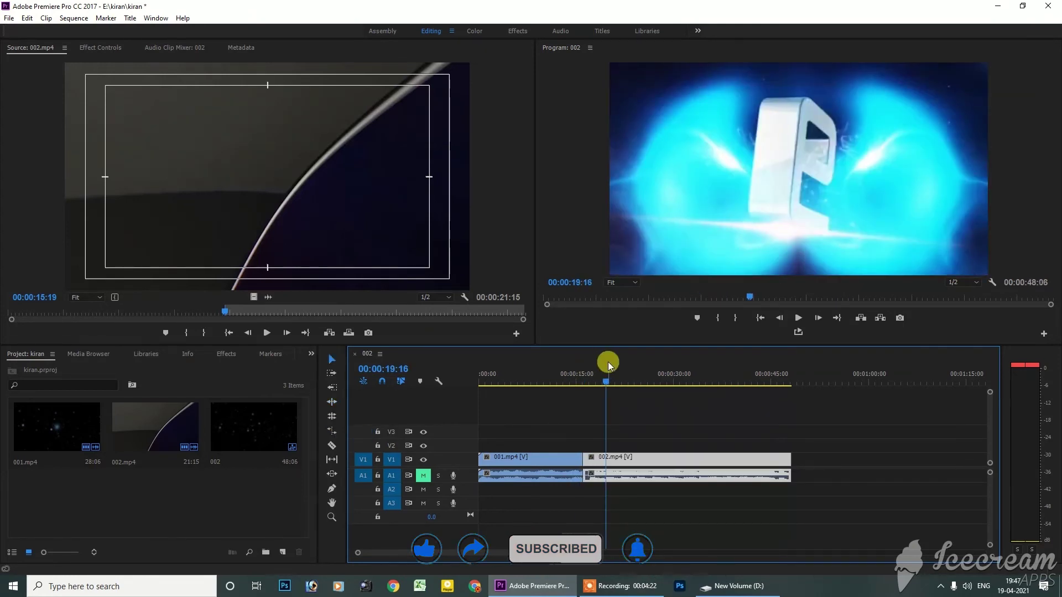